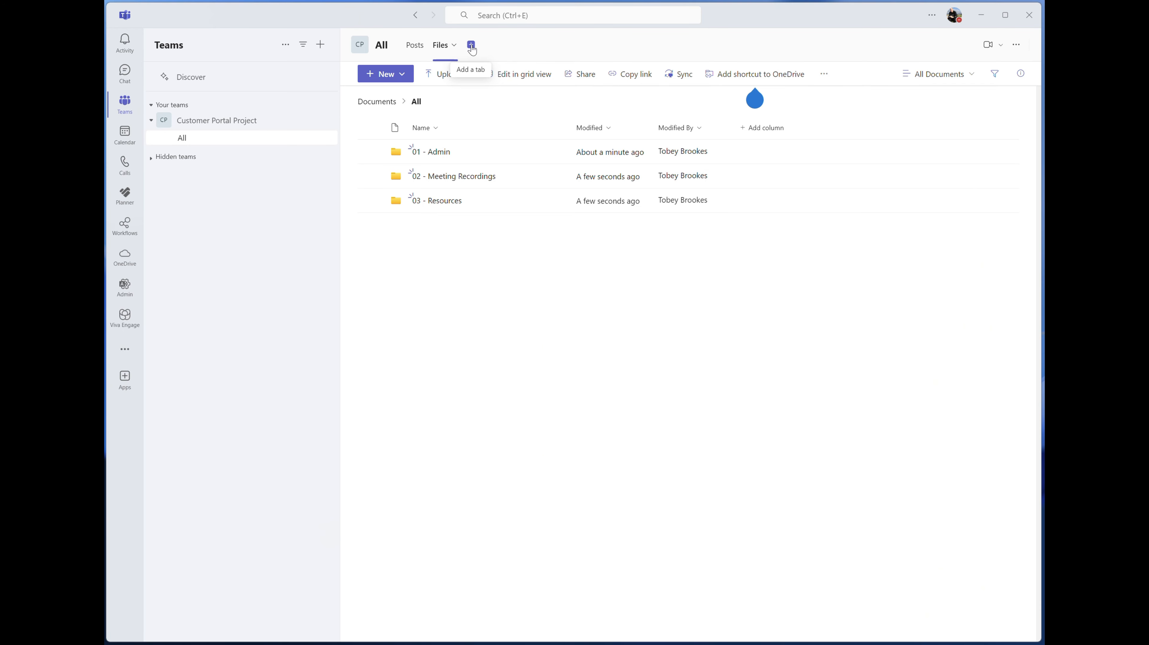
# - Search the apps available for a new channel tab for "loop" and clear the search
pyautogui.click(471, 46)
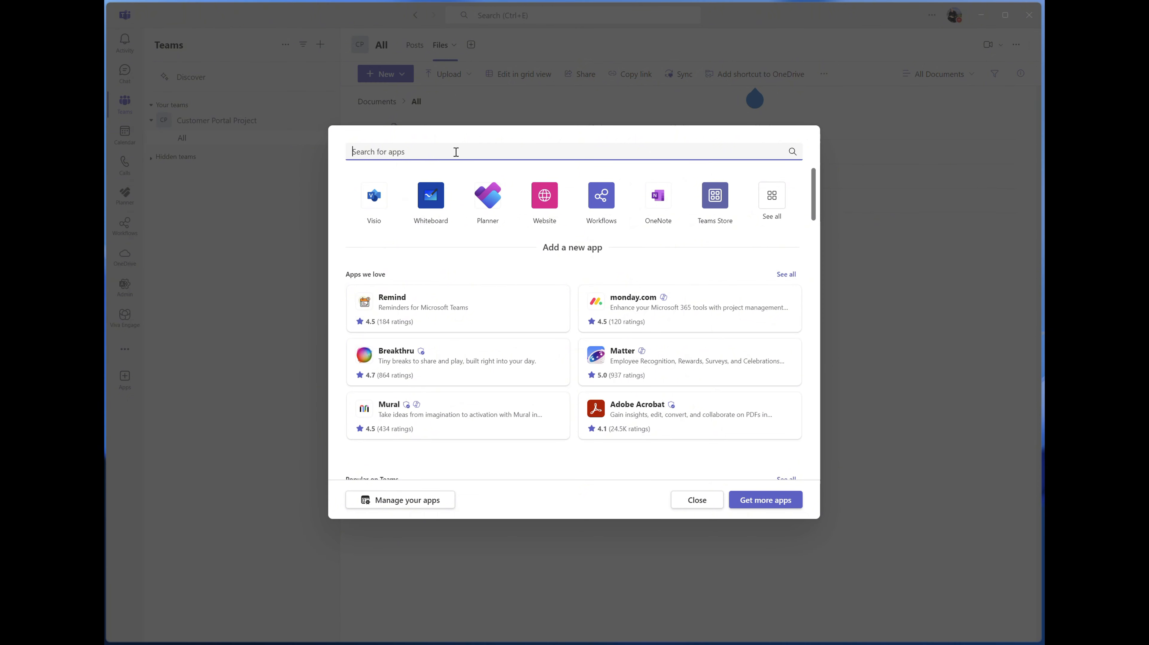
pyautogui.write('loop')
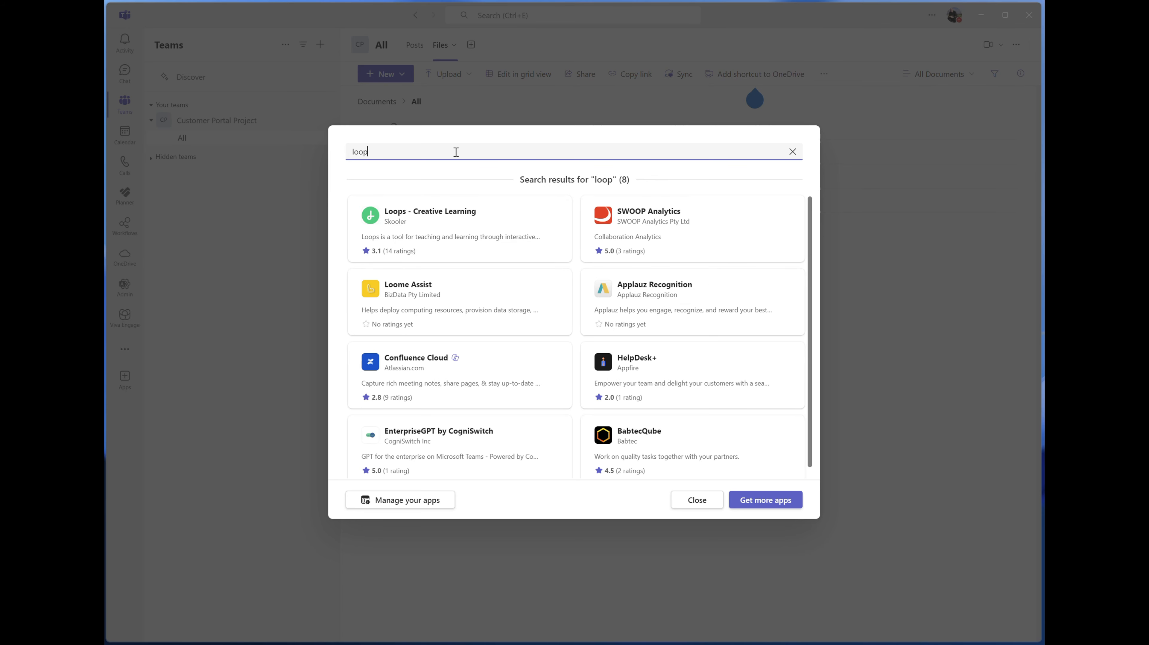
pyautogui.press('BackSpace')
pyautogui.press('BackSpace')
pyautogui.press('BackSpace')
pyautogui.press('BackSpace')
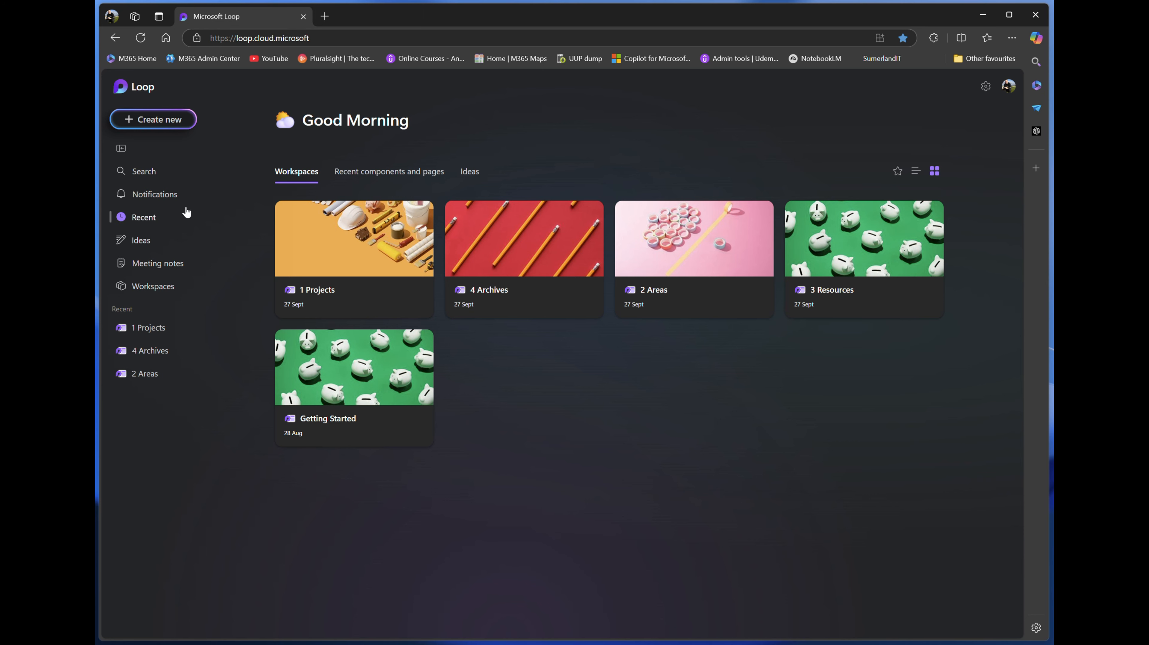
# - Switch to Microsoft Loop and create a workspace named Customer Portal Project, without inviting members or adding files
pyautogui.click(150, 122)
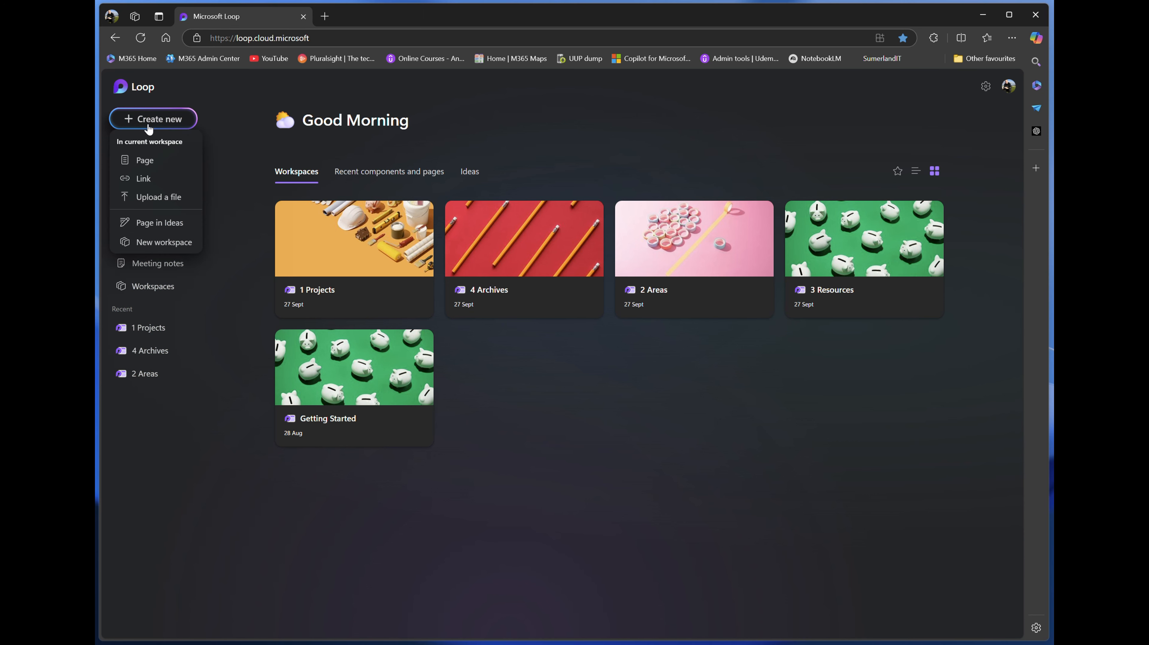
pyautogui.click(165, 243)
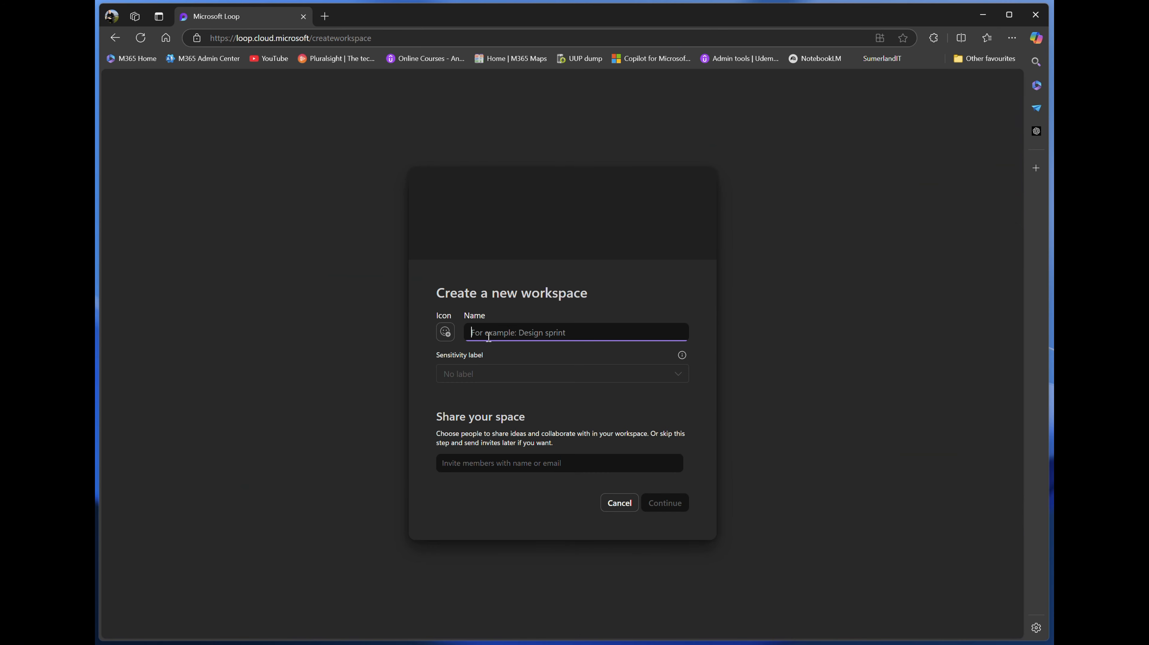
pyautogui.write('Cus')
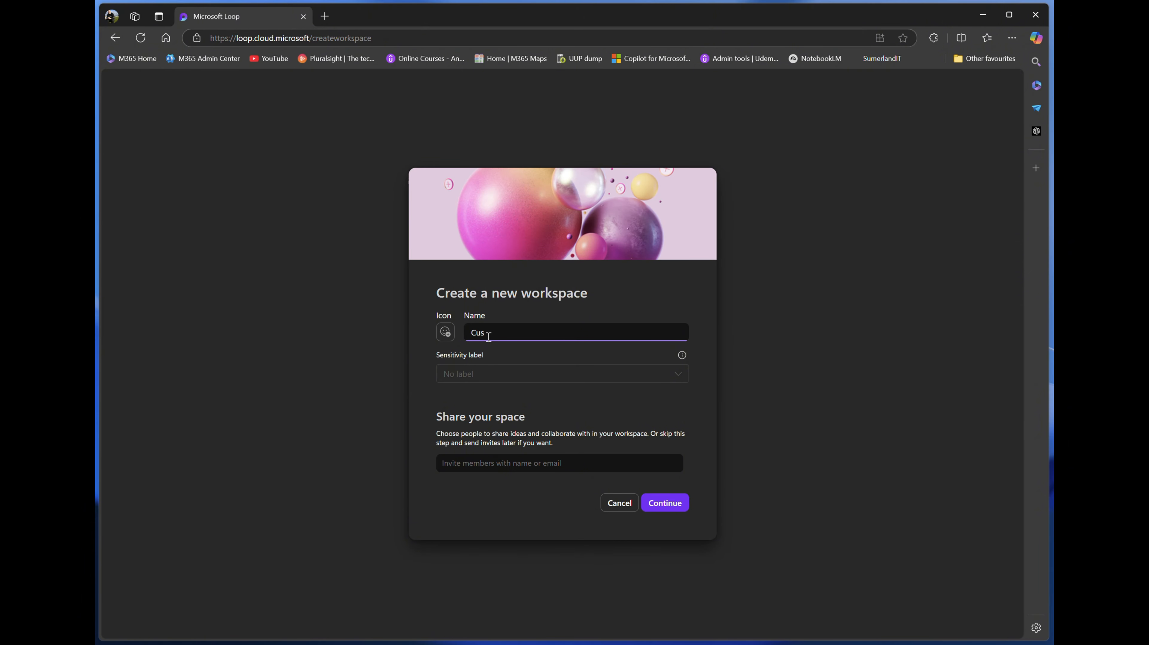
pyautogui.write('tomer Portal Project')
pyautogui.click(661, 509)
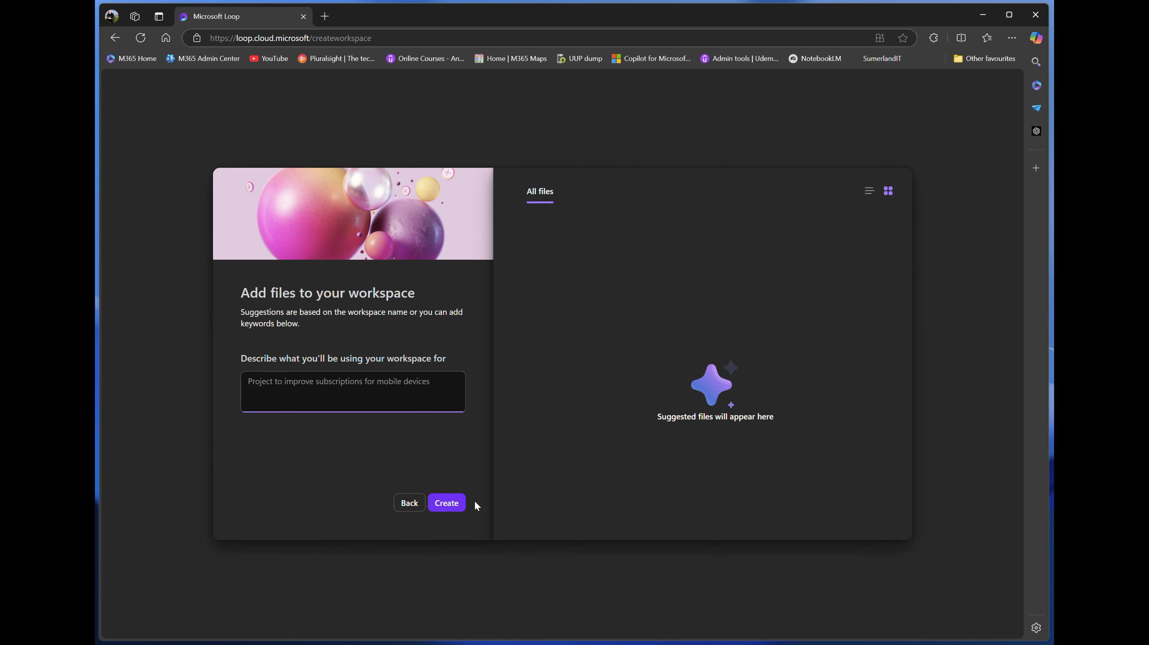
pyautogui.click(447, 504)
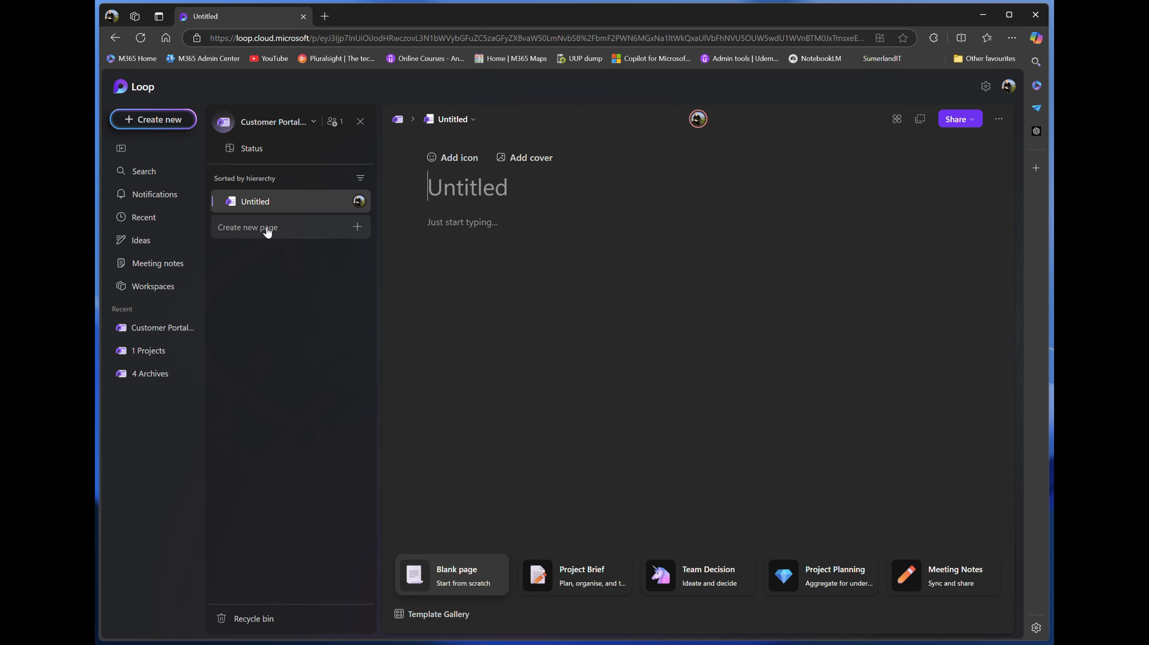
# - Title the workspace's untitled first page Meetings
pyautogui.moveTo(301, 222)
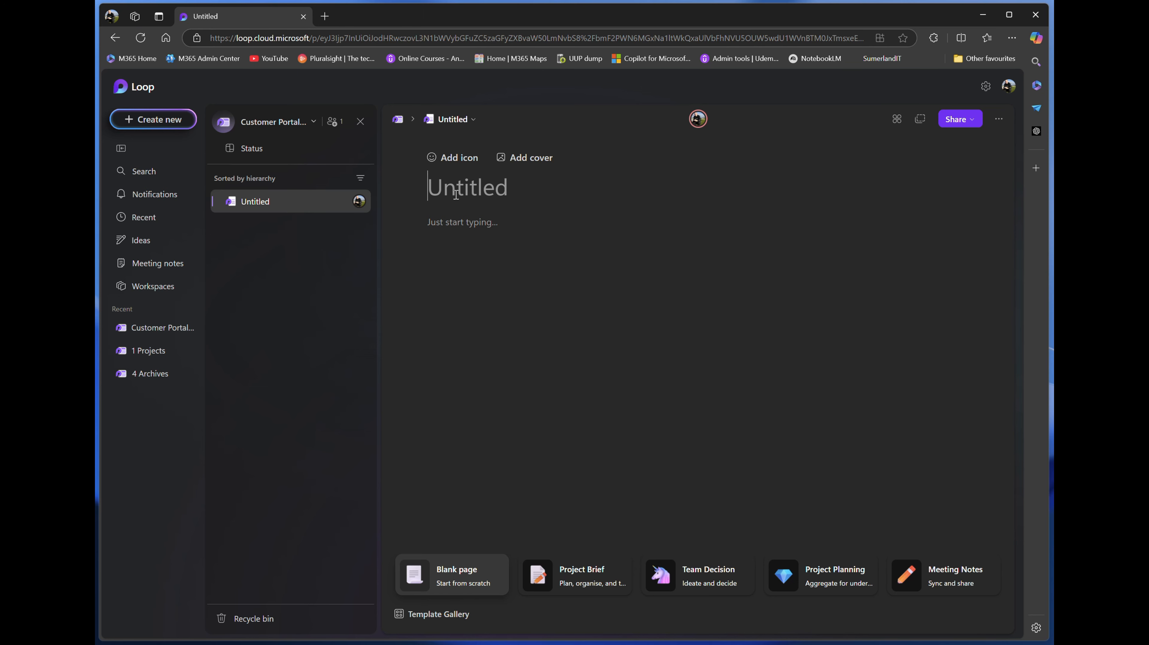
pyautogui.write('Meetin')
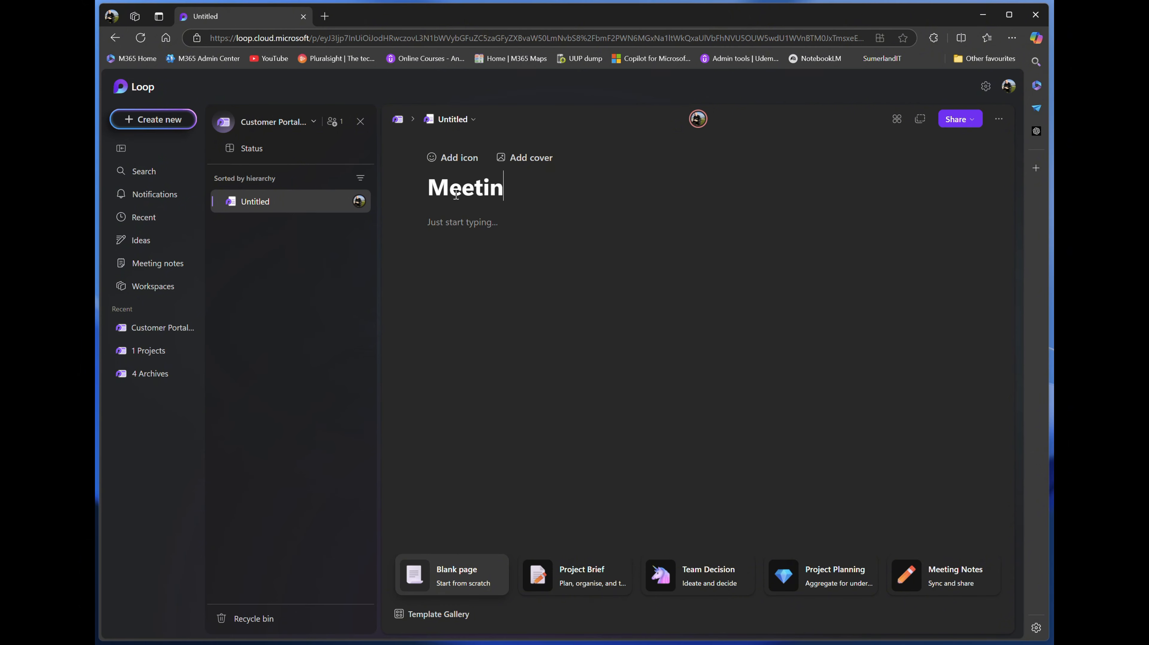
pyautogui.write('gs')
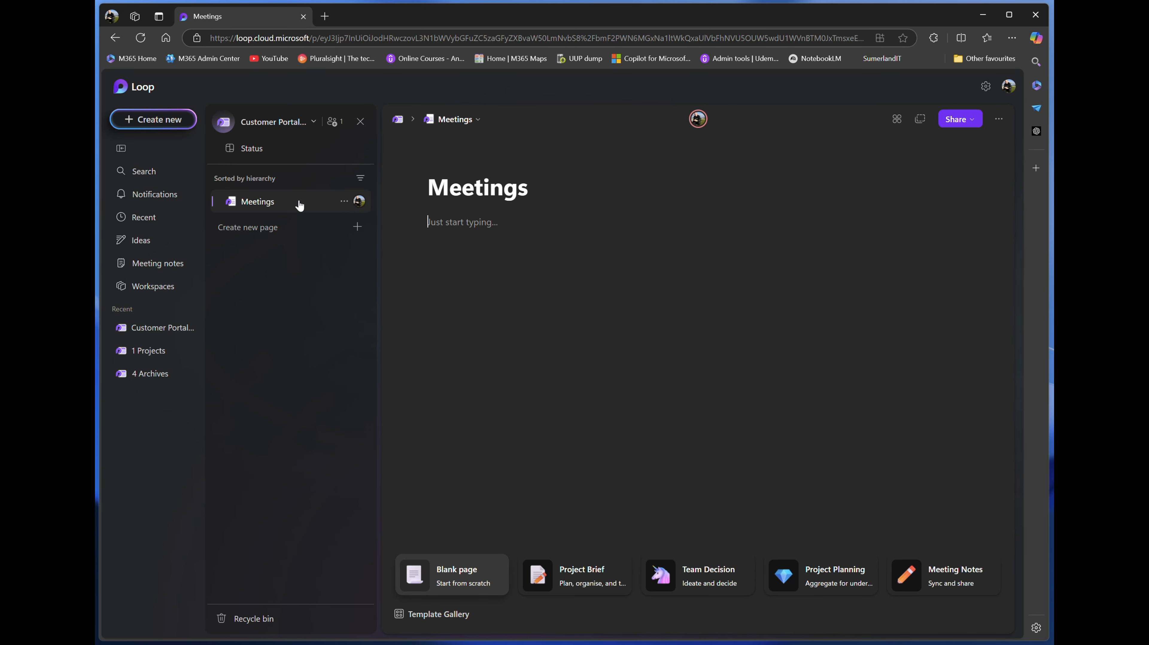
# - Add two subpages under the Meetings page, titled 04:12:24 and 11.12.24
pyautogui.click(344, 203)
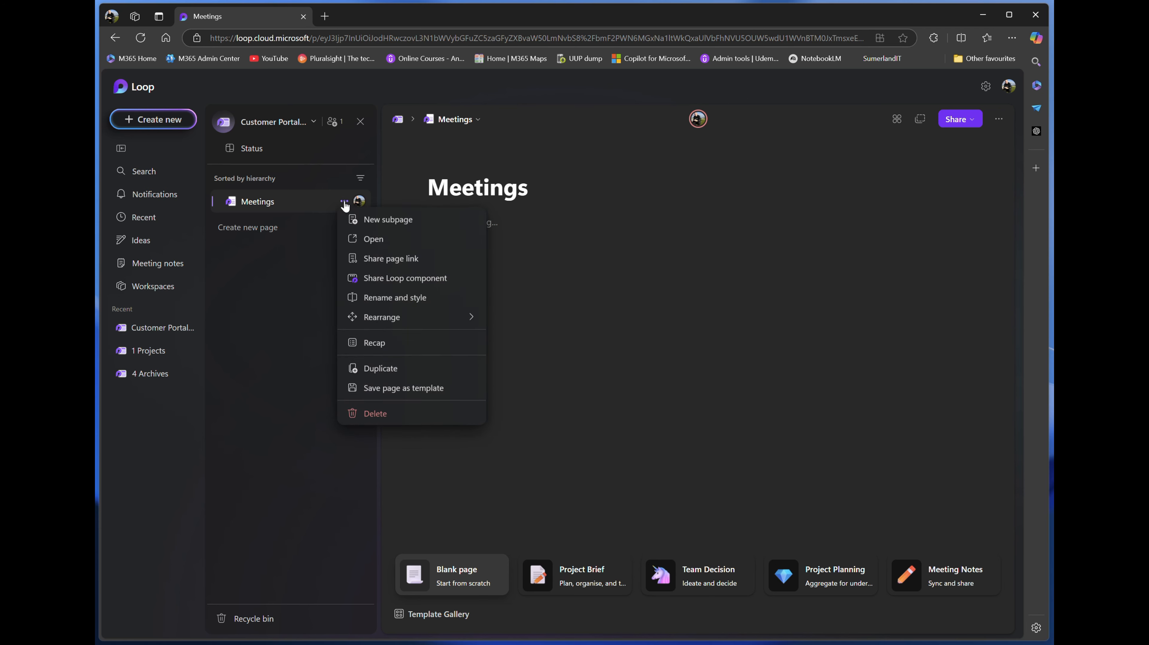
pyautogui.click(373, 225)
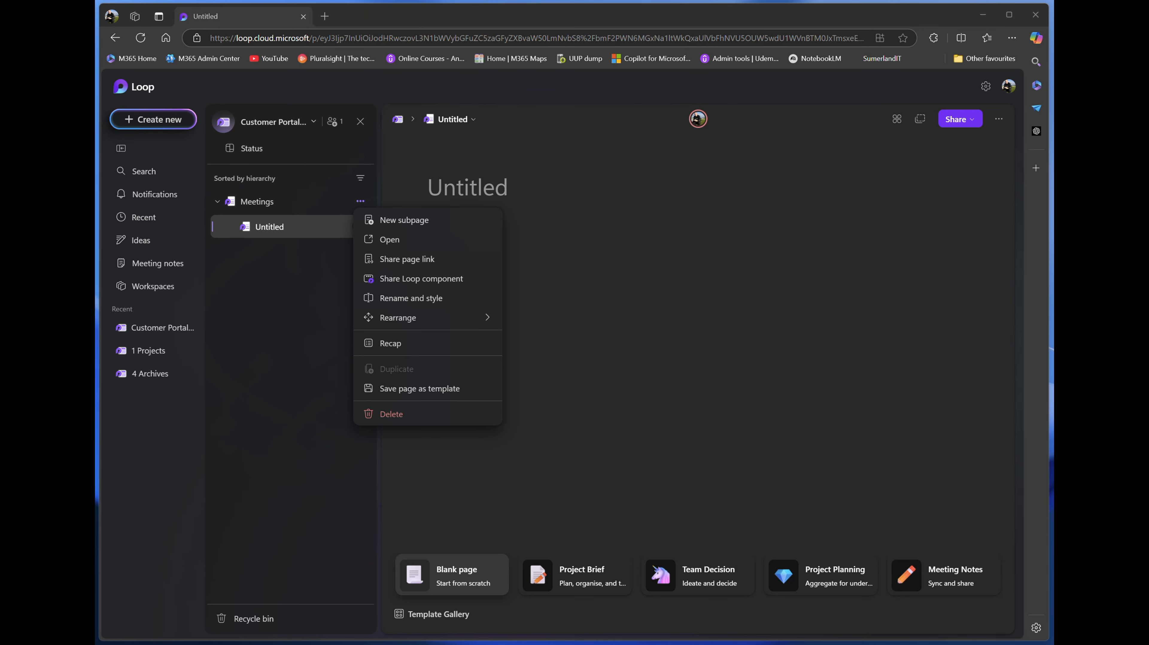
pyautogui.click(440, 185)
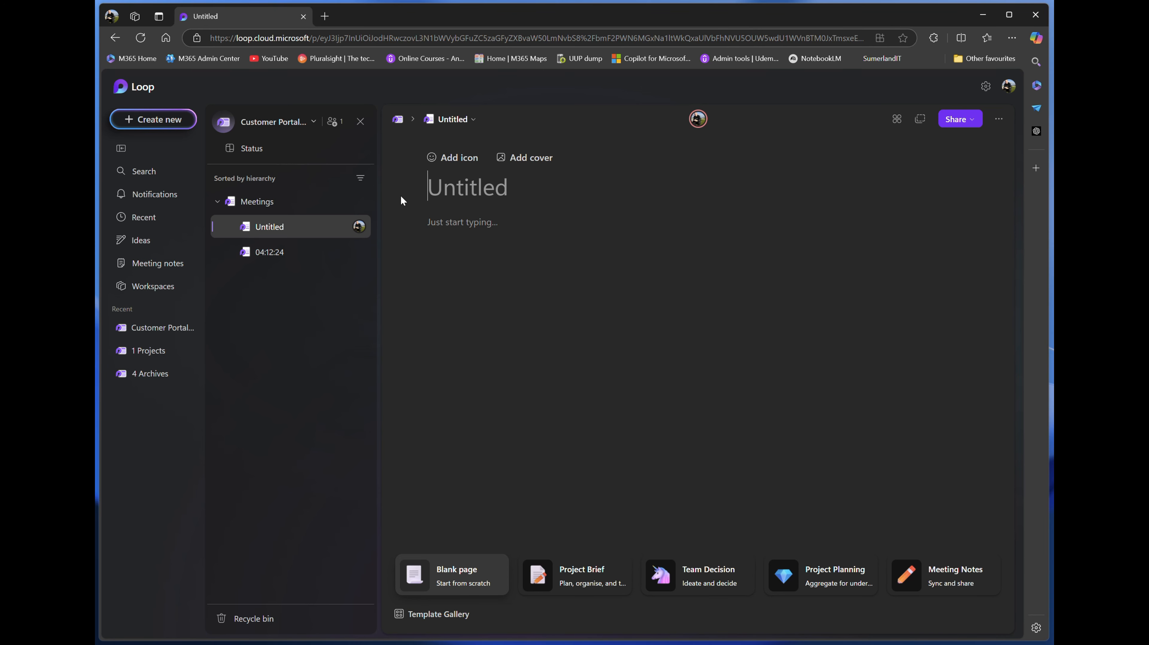
pyautogui.write('11.12.24')
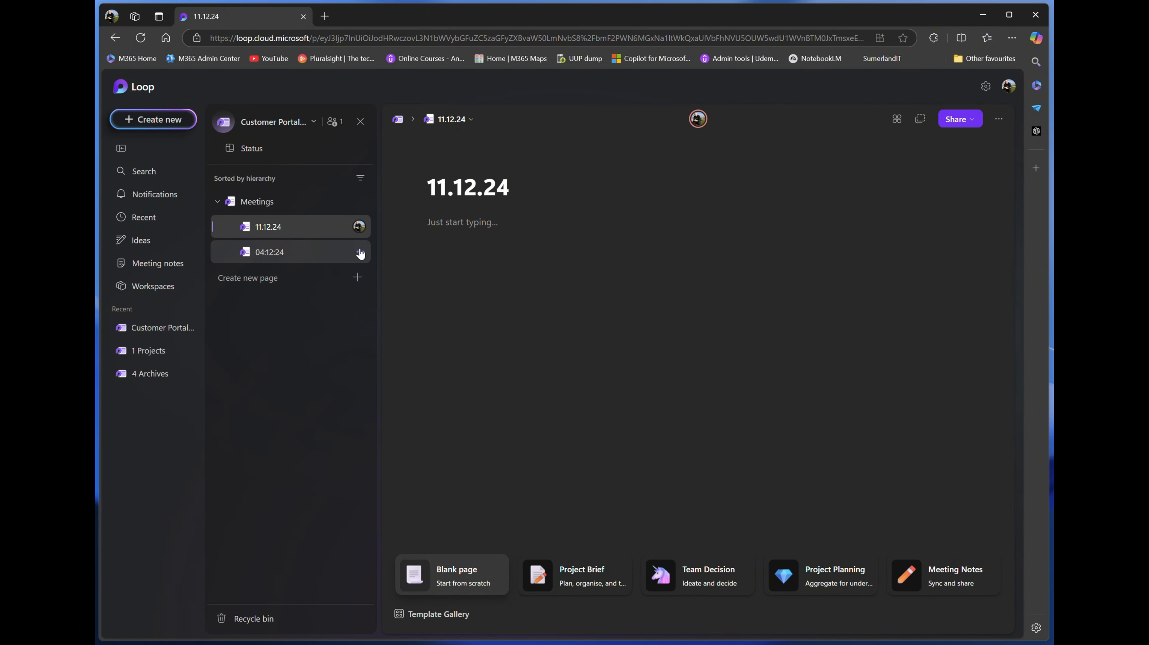
# - Add a subpage titled 18:12:24 beneath the 04:12:24 page
pyautogui.click(360, 253)
pyautogui.click(382, 268)
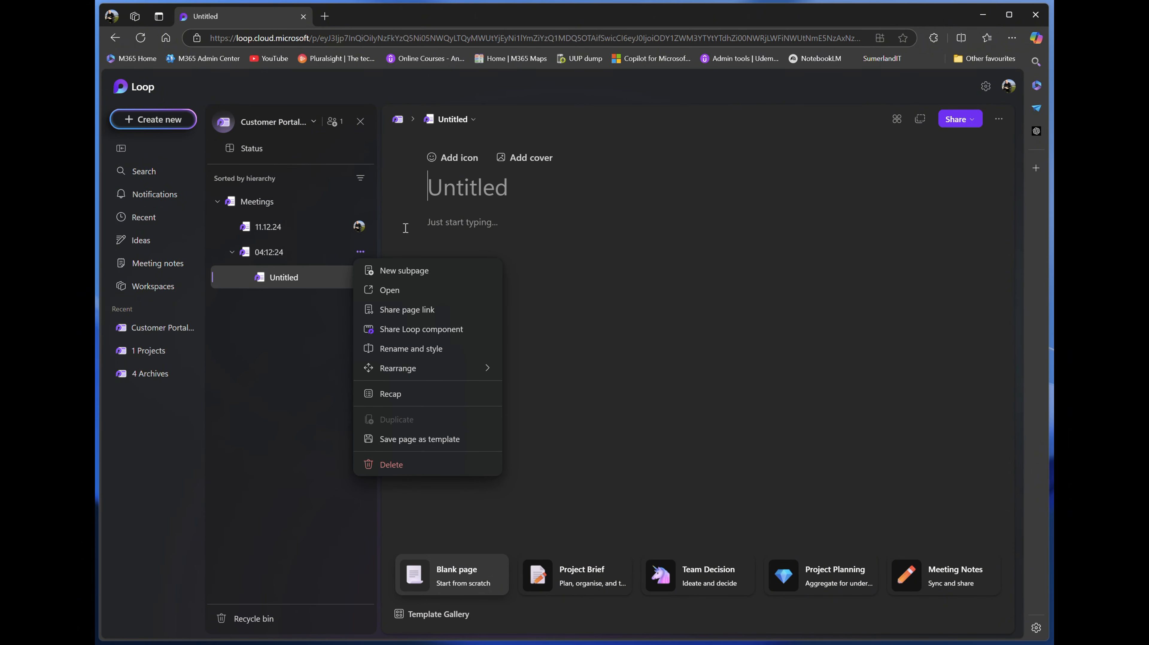
pyautogui.write('18')
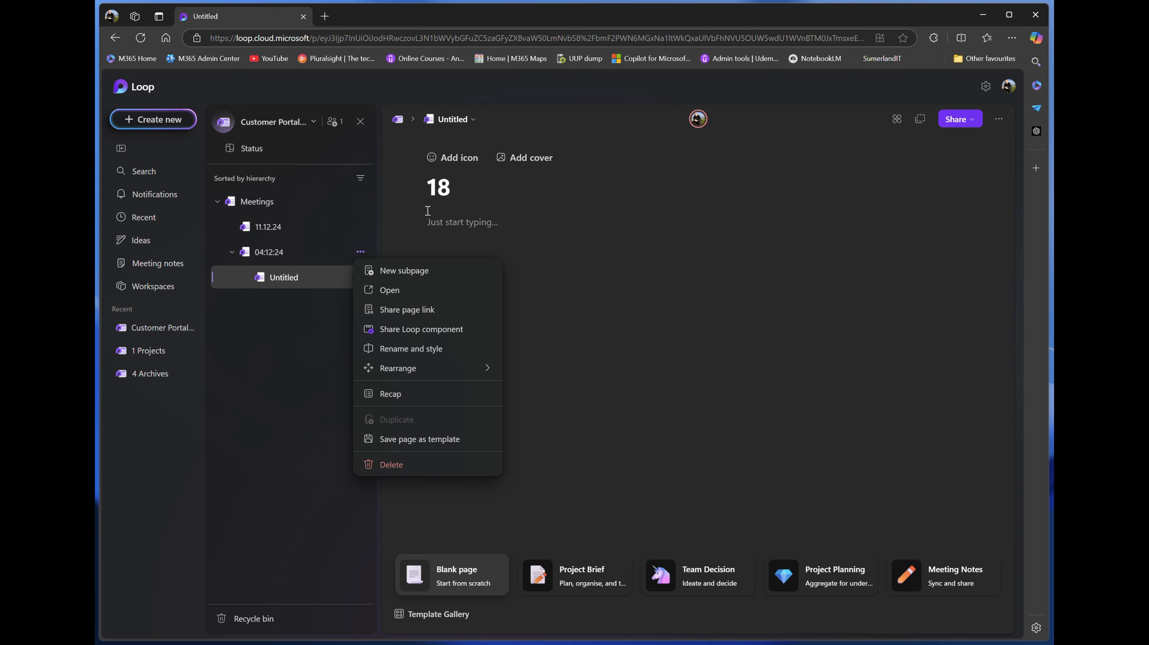
pyautogui.write('.12.24')
pyautogui.click(340, 343)
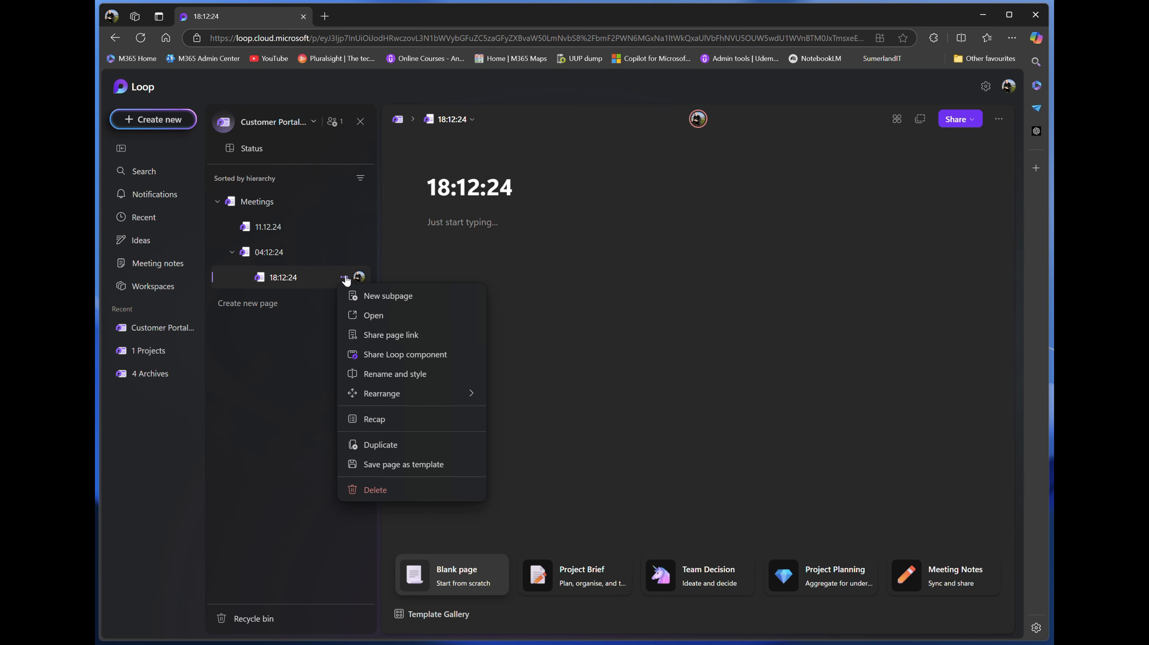
# - Promote the 18:12:24 page to sit directly under Meetings and order the dated subpages 18:12:24, 11.12.24, 04:12:24
pyautogui.click(382, 397)
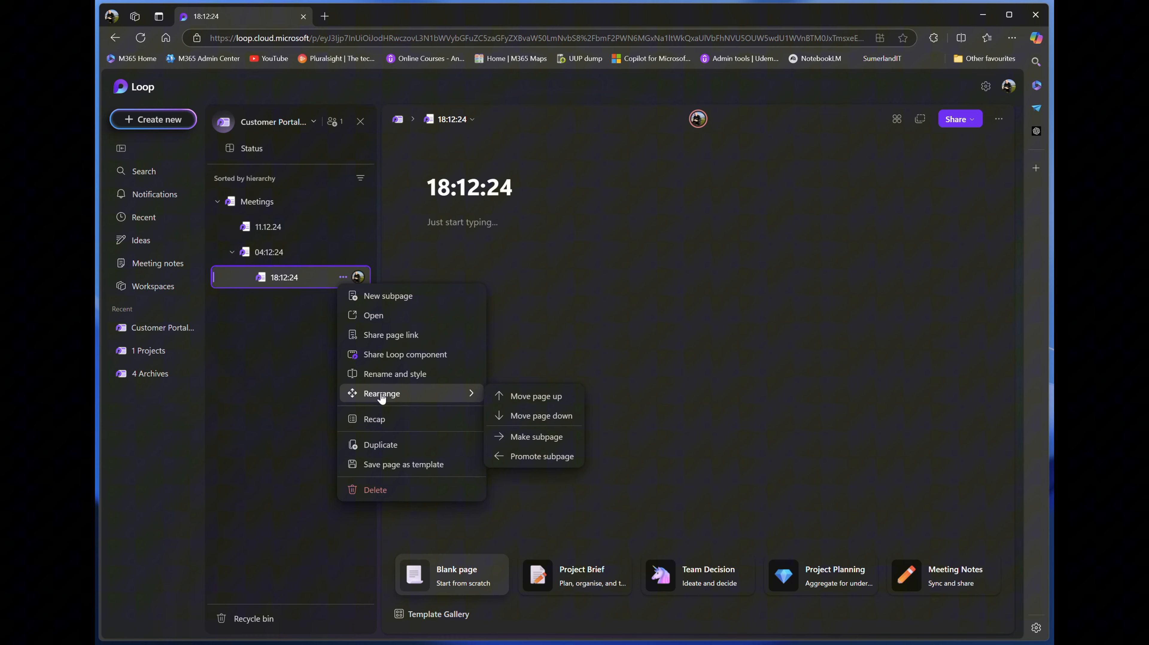
pyautogui.click(502, 457)
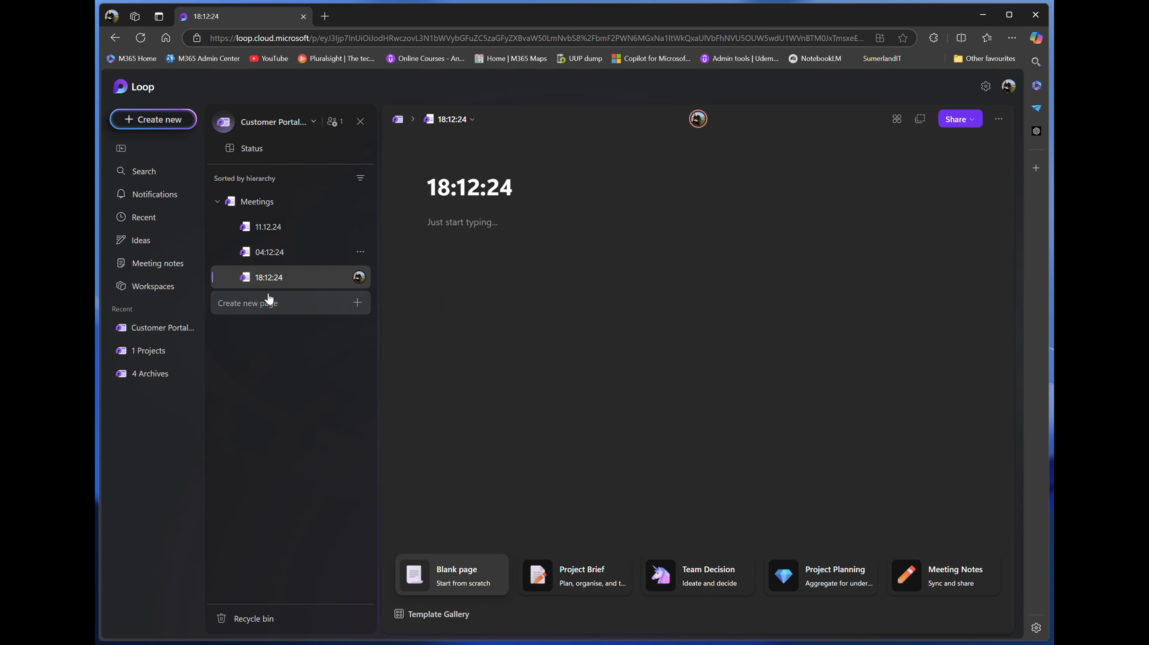
pyautogui.moveTo(268, 253); pyautogui.dragTo(265, 222)
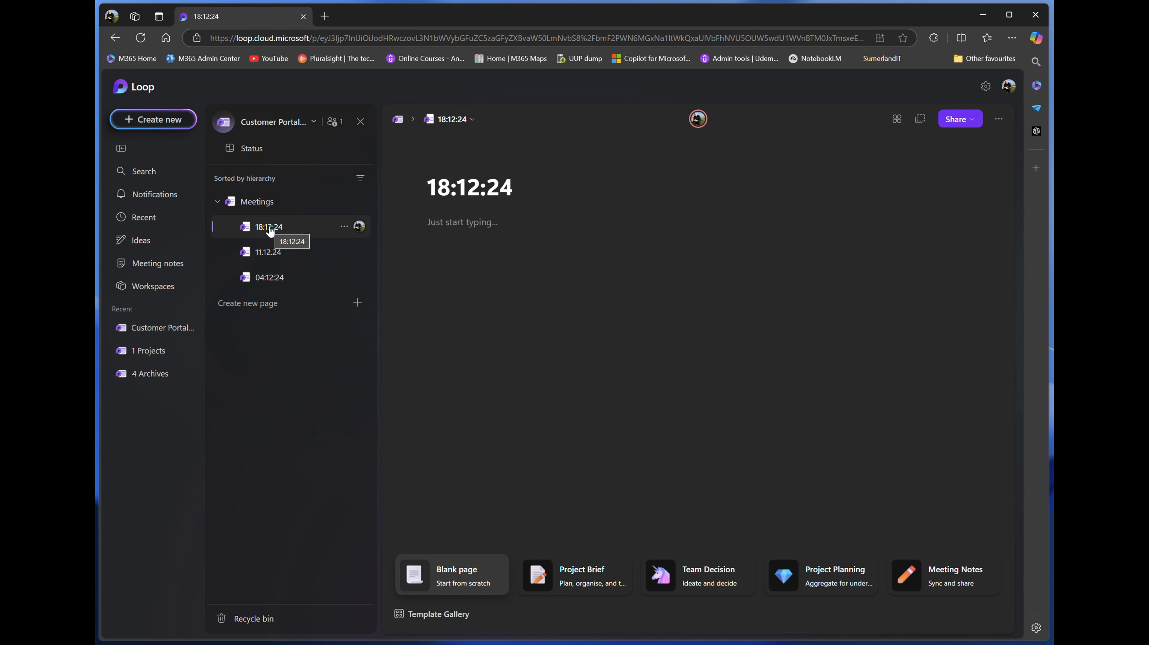
# - Create a new top-level page in the workspace using the Project Planning template from the Template Gallery
pyautogui.click(262, 312)
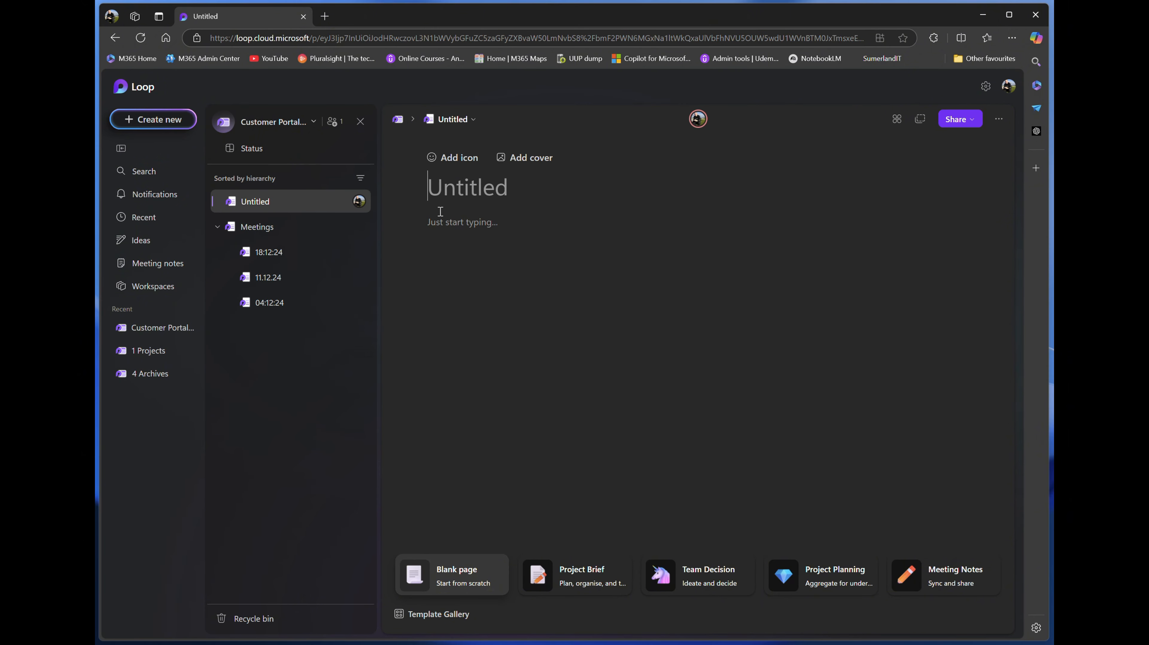
pyautogui.click(435, 615)
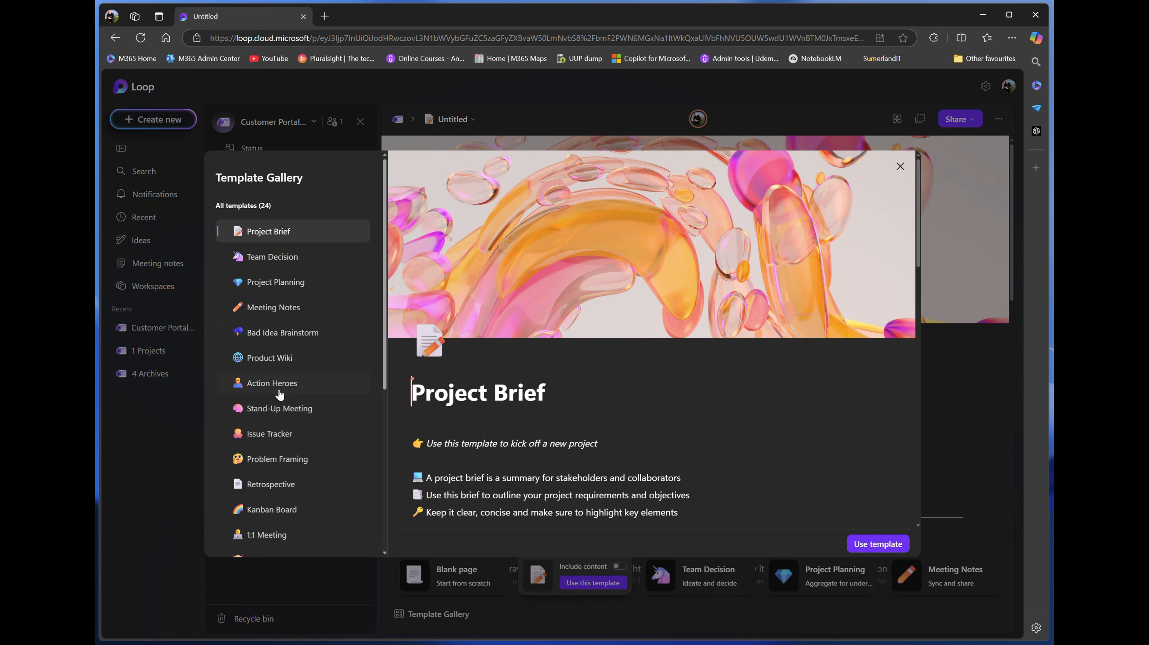
pyautogui.scroll(-5, 281, 347)
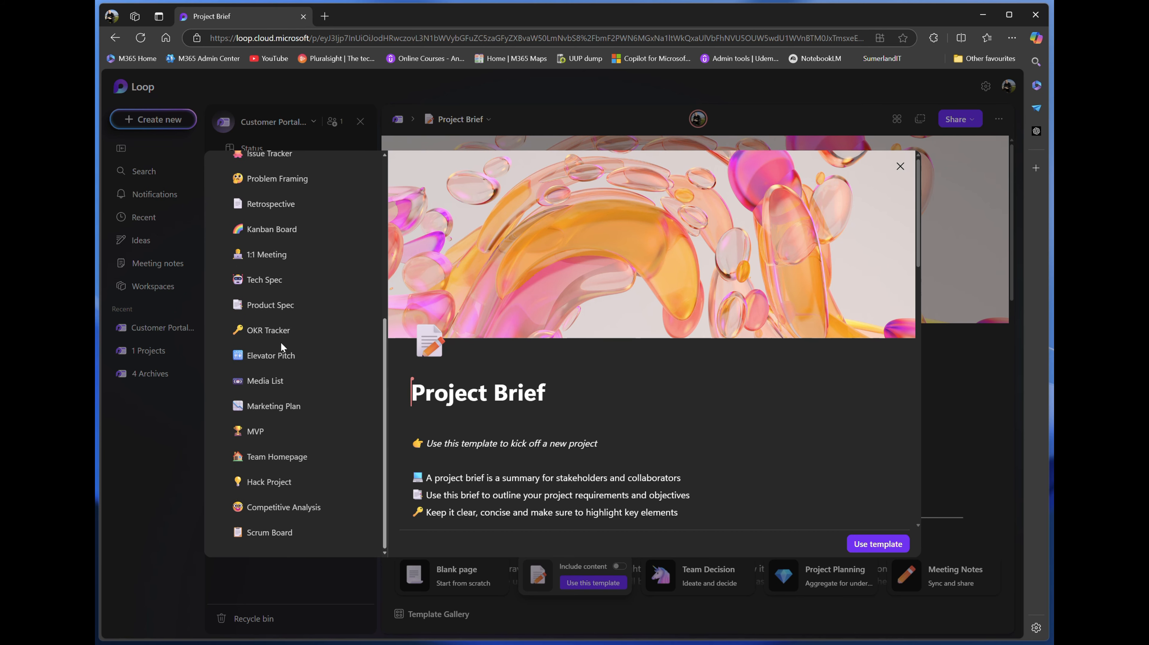
pyautogui.scroll(5, 281, 347)
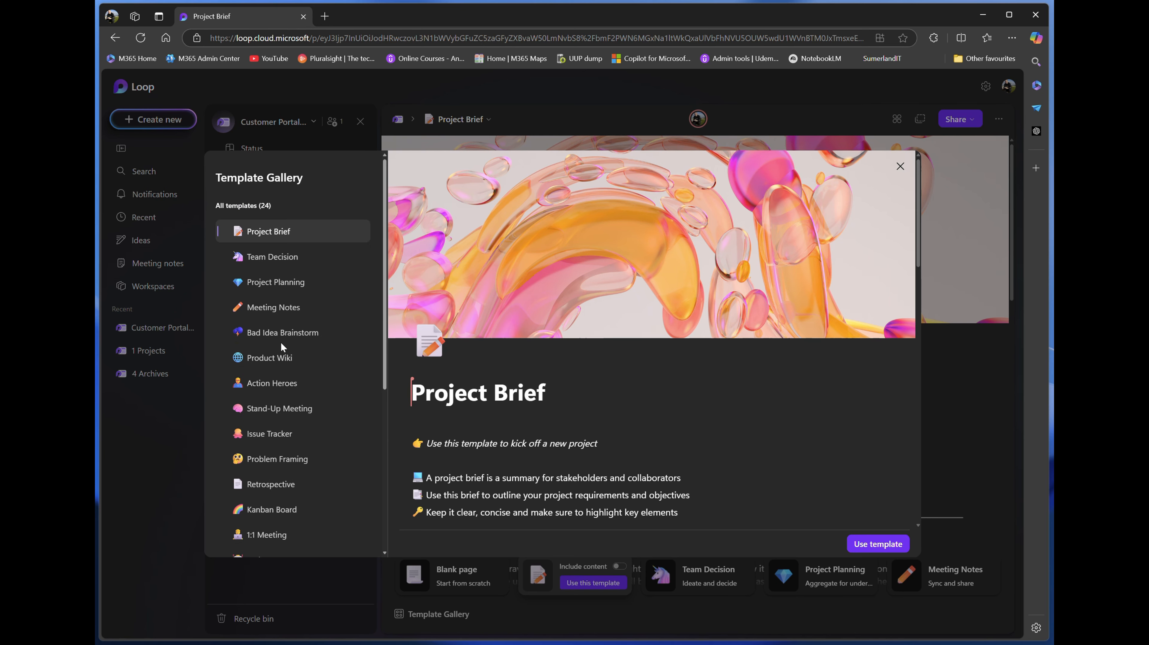
pyautogui.click(265, 286)
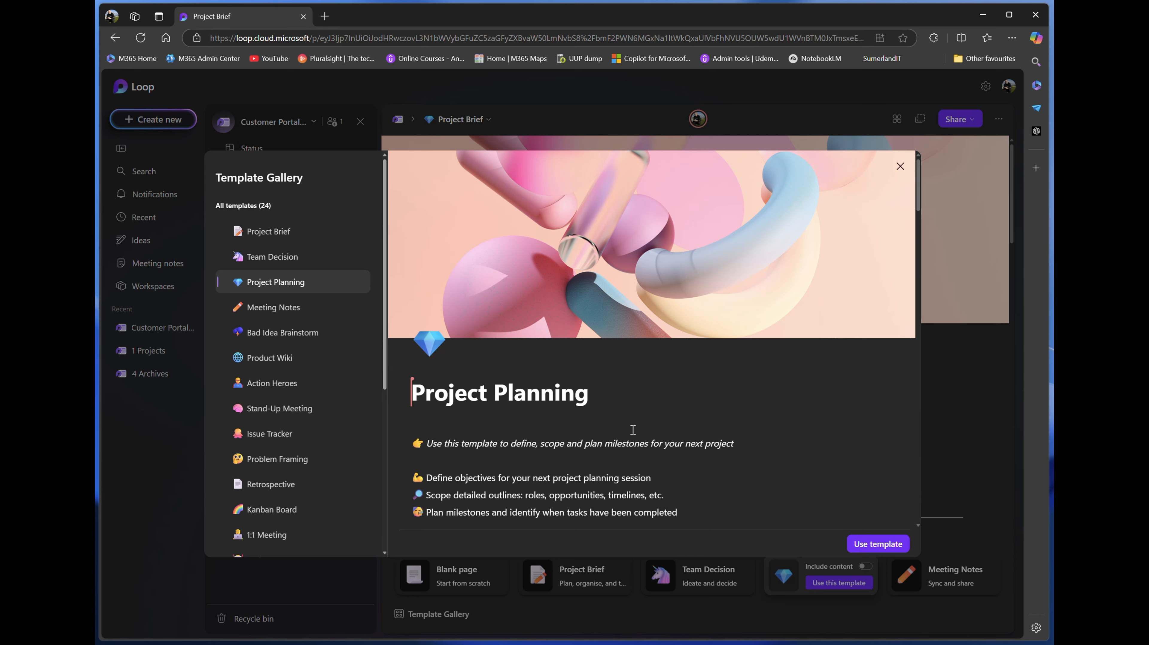
pyautogui.click(878, 544)
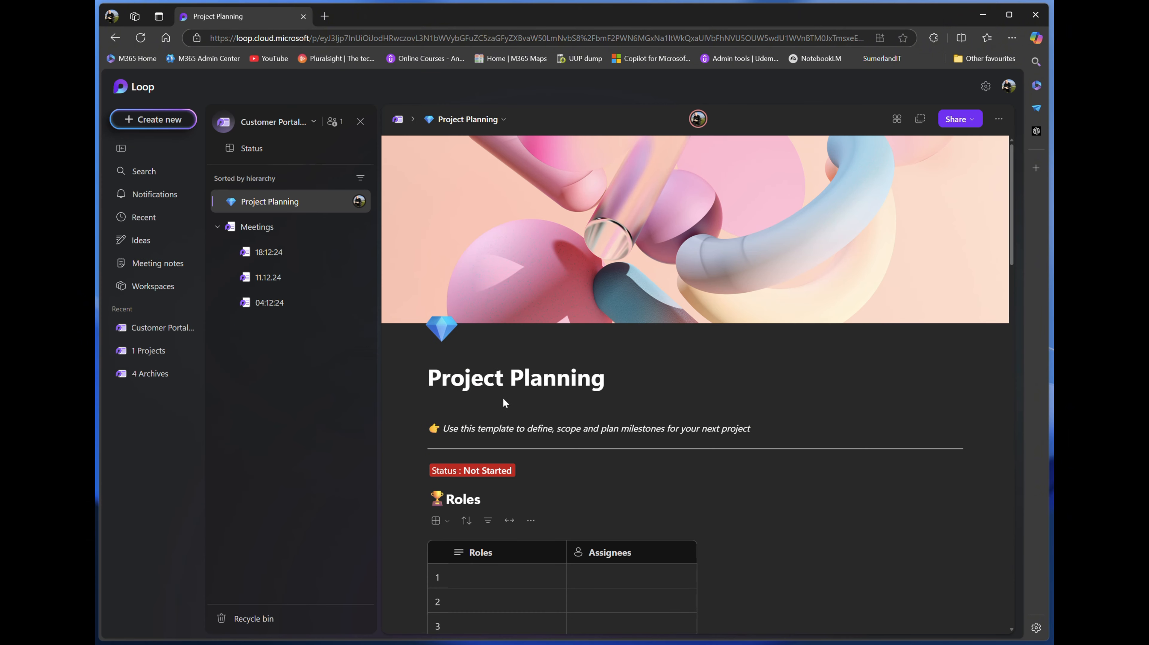
# - Set the Project Planning page's status to In Progress
pyautogui.scroll(-5, 540, 410)
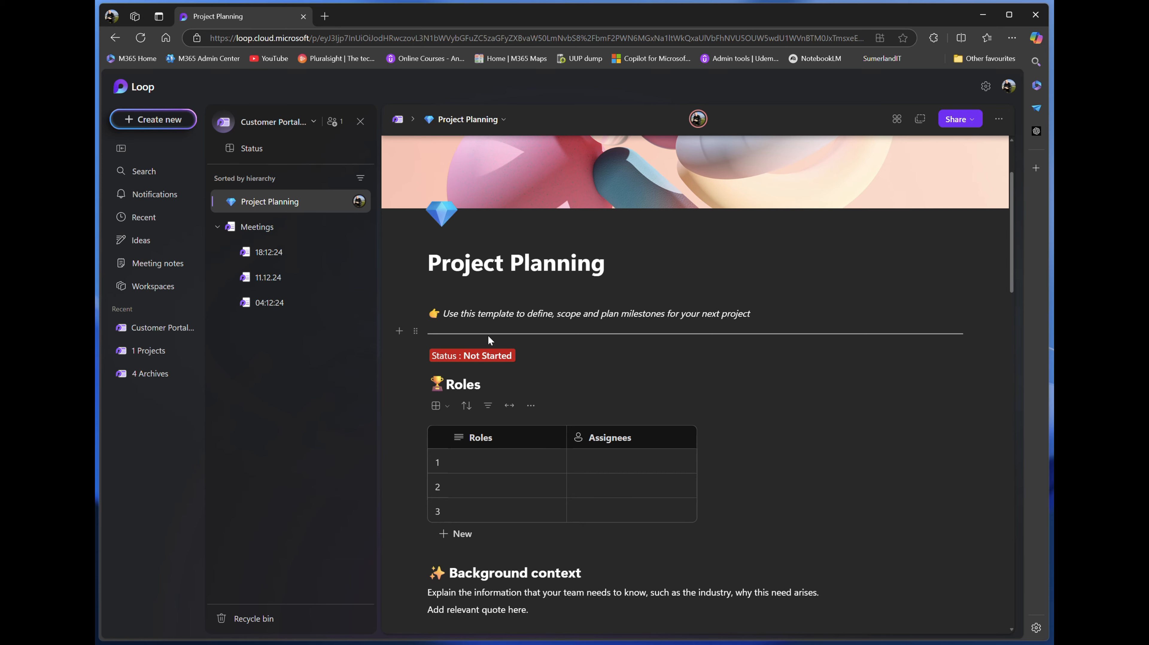
pyautogui.scroll(1, 512, 332)
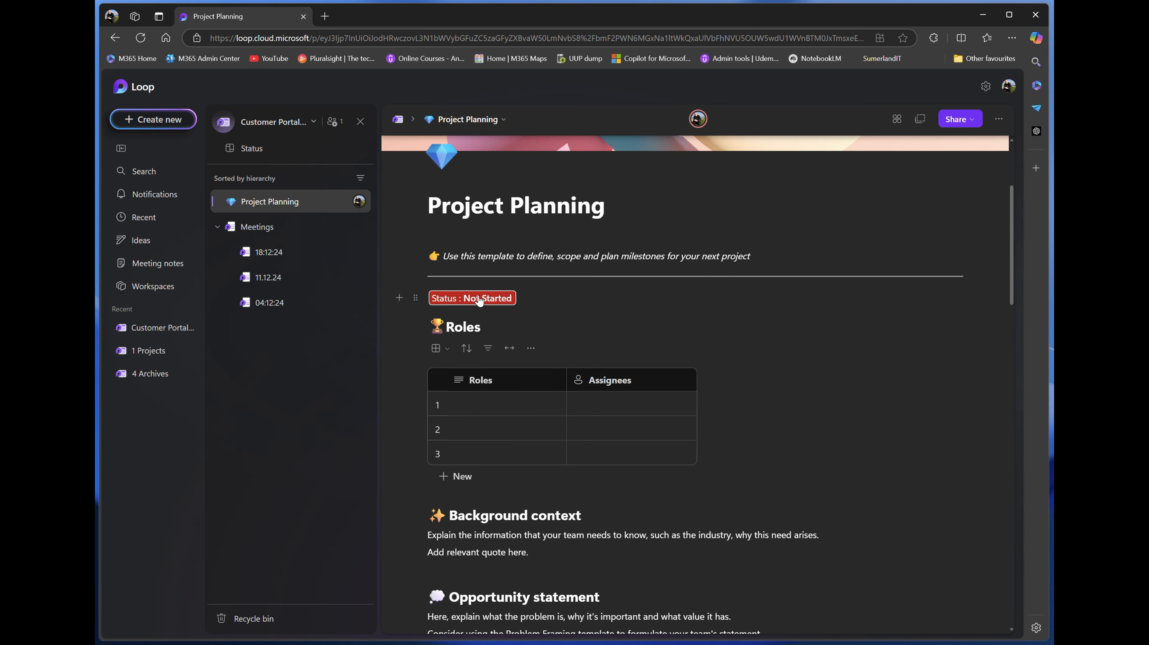
pyautogui.click(480, 299)
pyautogui.click(482, 346)
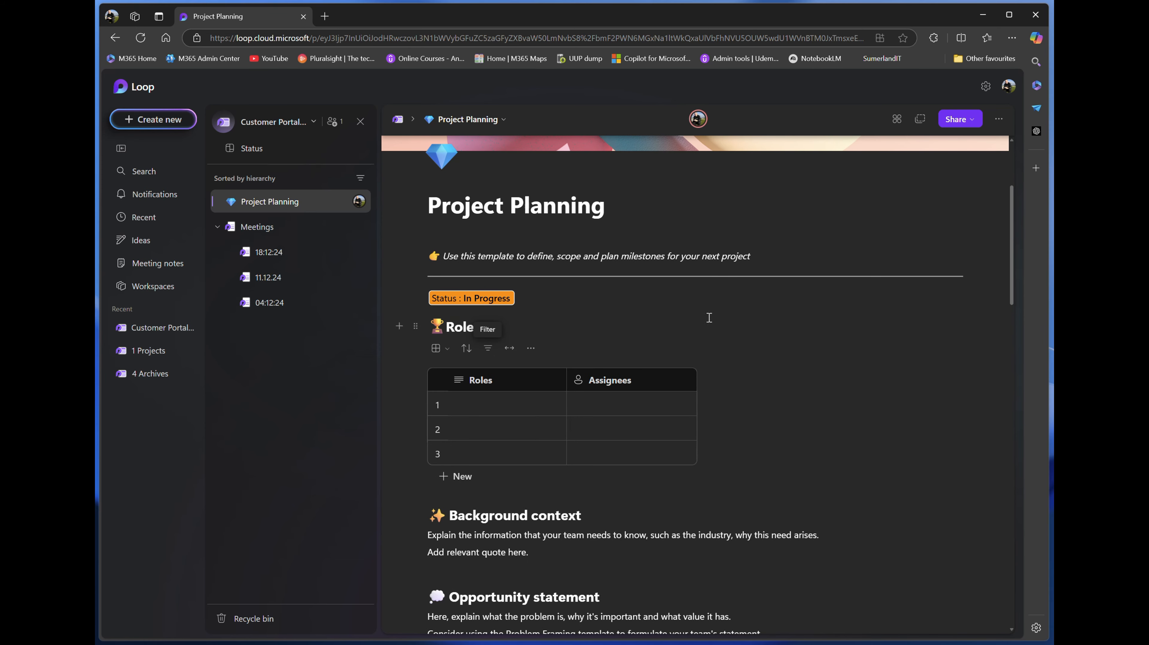
# - Enter Project Manager in the first row of the Roles table and assign the suggested person to it
pyautogui.click(461, 406)
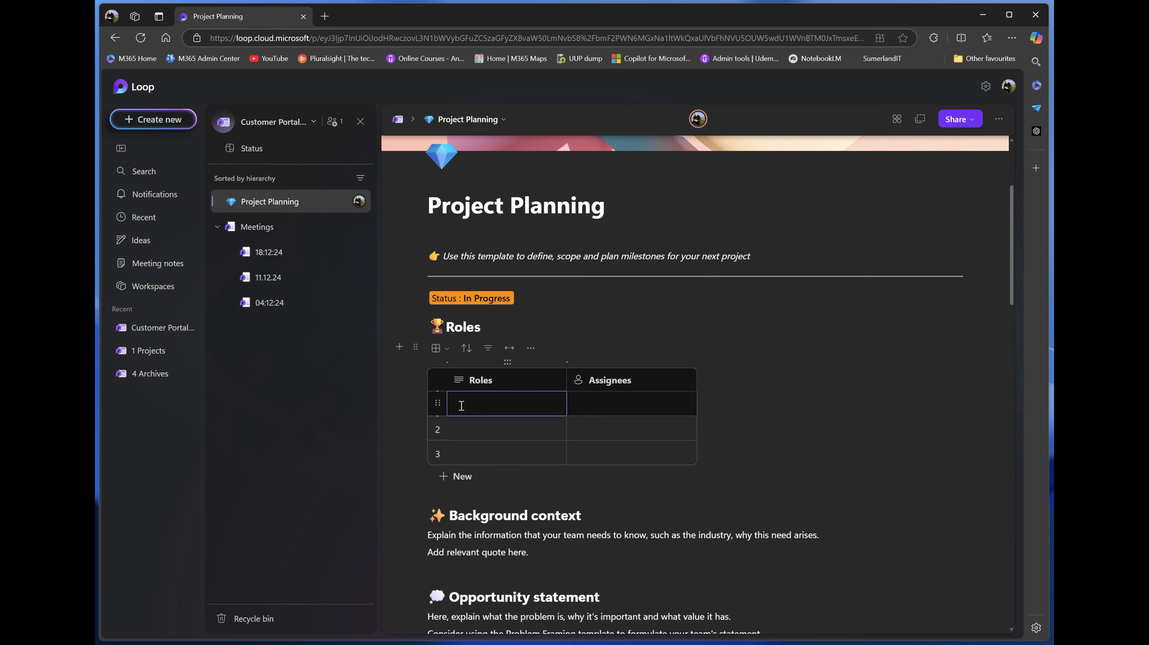
pyautogui.write('Project Manager')
pyautogui.press('Tab')
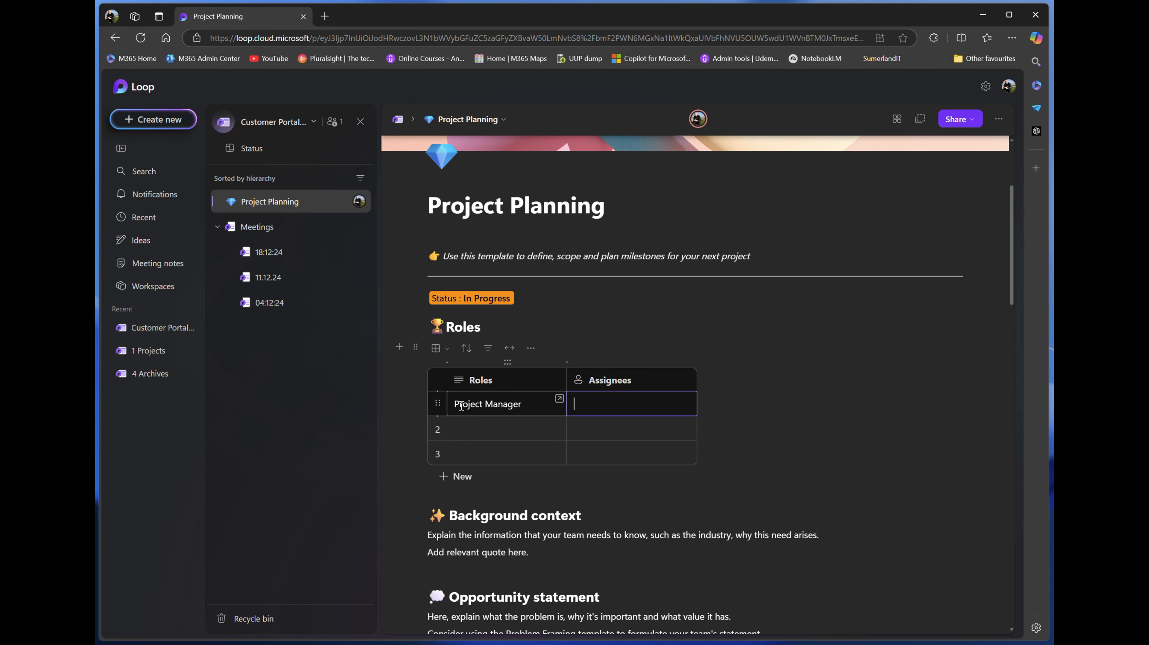
pyautogui.click(639, 403)
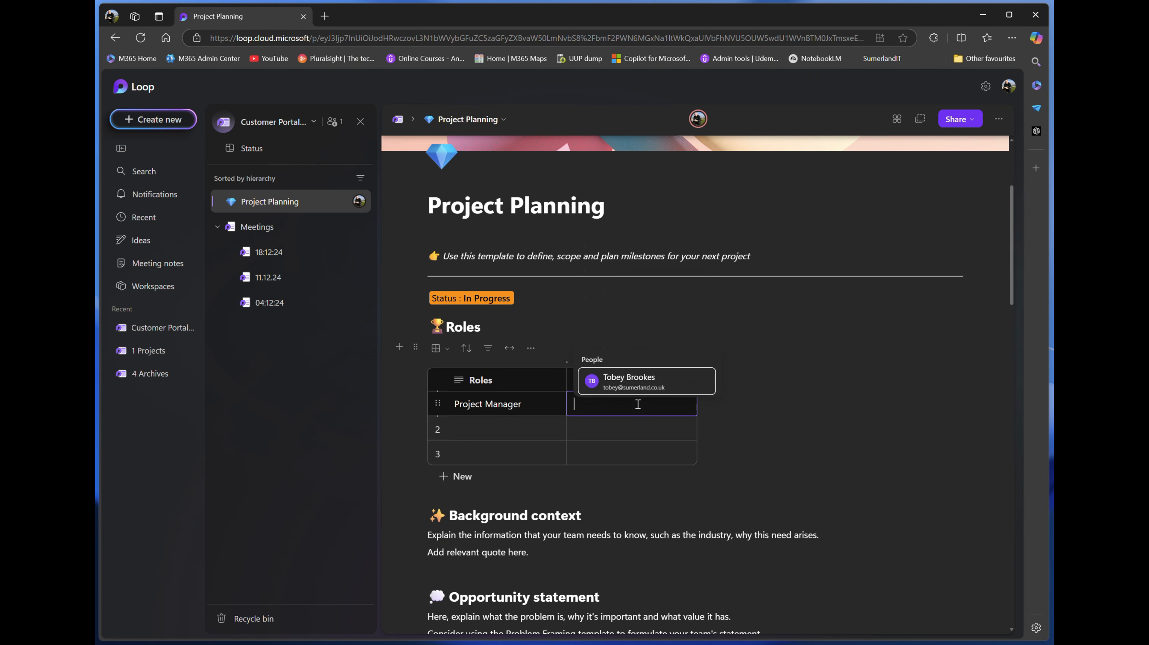
pyautogui.click(632, 382)
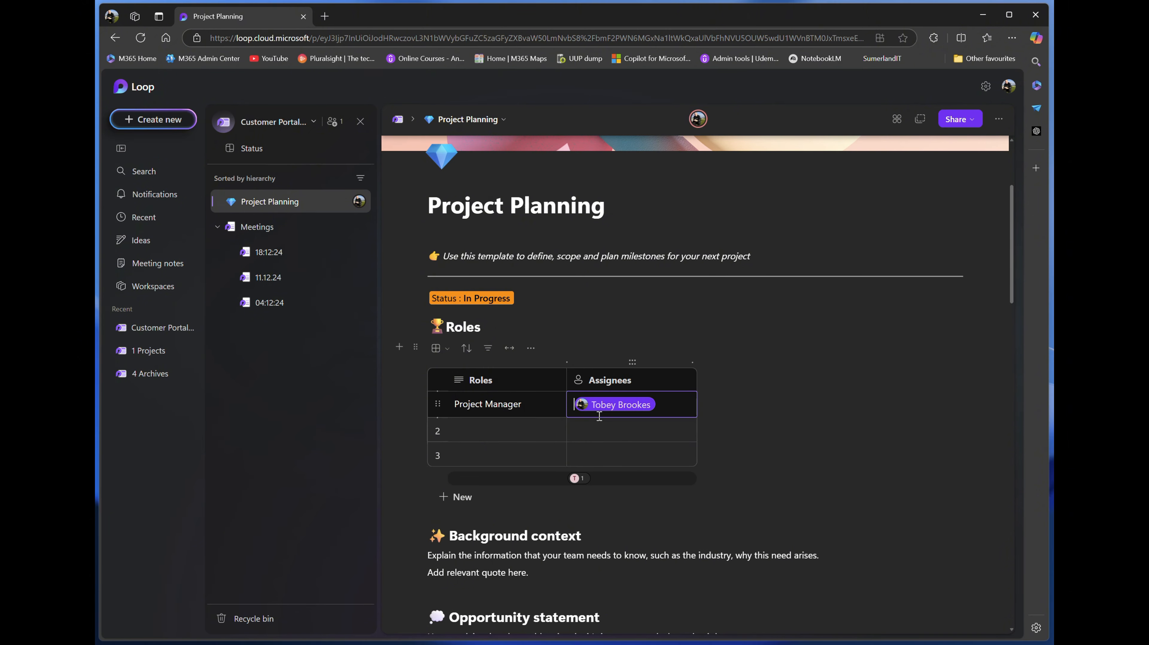
pyautogui.scroll(-5, 786, 380)
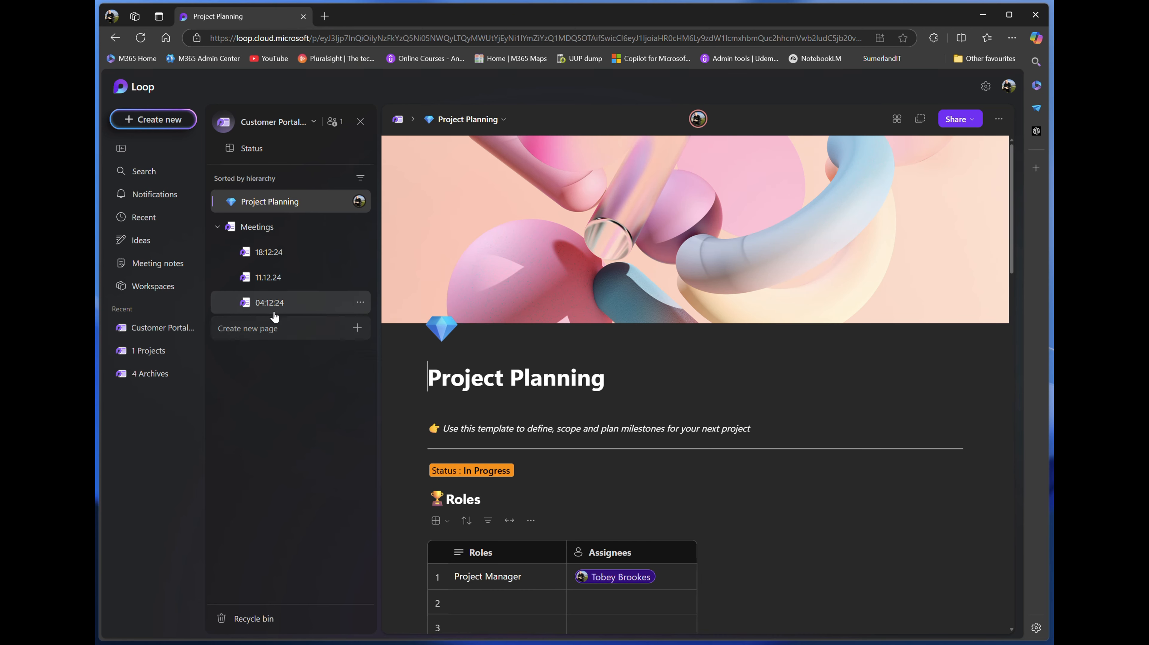
# - On the 04:12:24 meeting page, enter Agenda in the body and format it as a heading, with a new line below
pyautogui.click(273, 312)
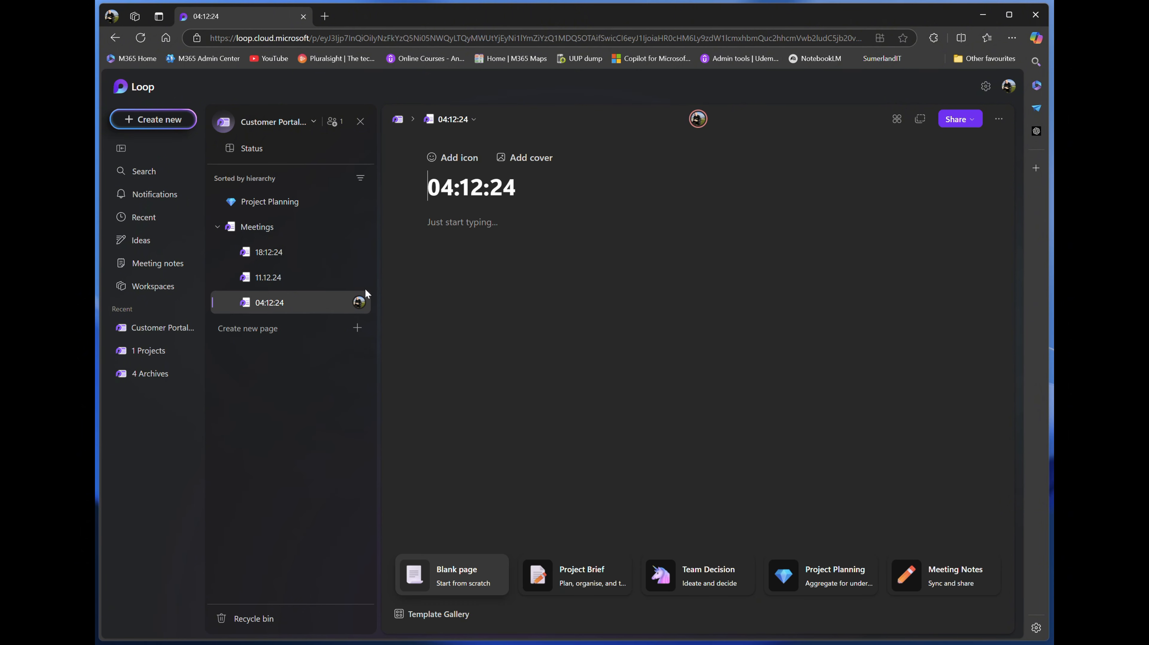
pyautogui.click(444, 225)
pyautogui.write('A')
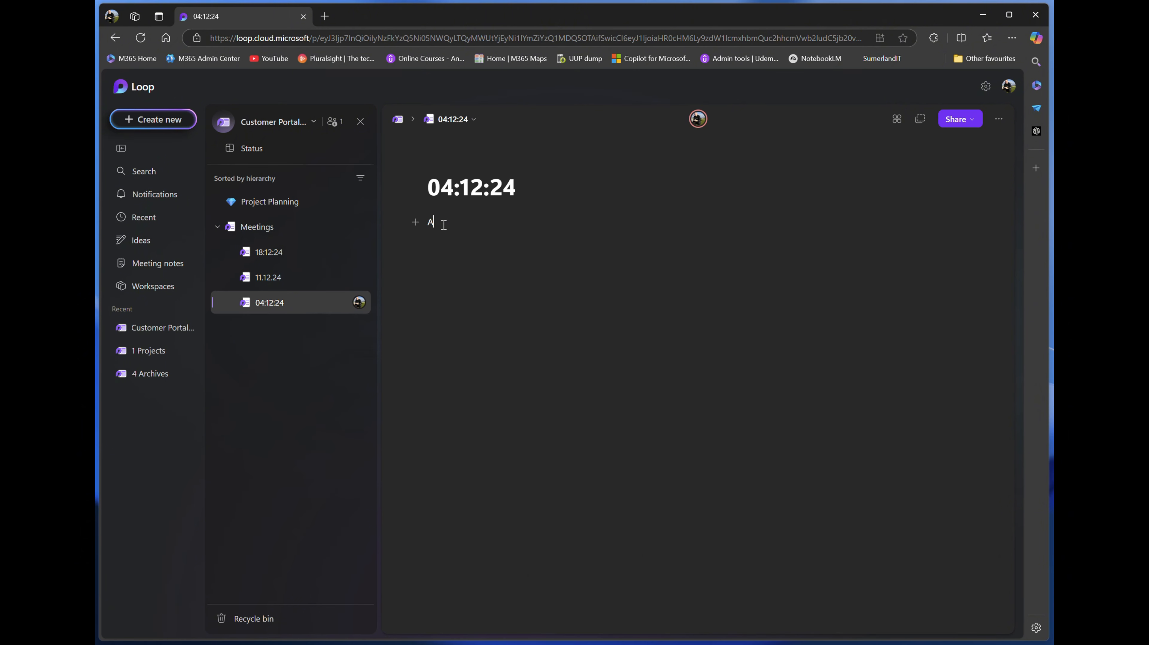
pyautogui.write('genda')
pyautogui.click(414, 224)
pyautogui.click(609, 252)
pyautogui.rightClick(456, 225)
pyautogui.click(563, 240)
pyautogui.click(488, 244)
pyautogui.press('Return')
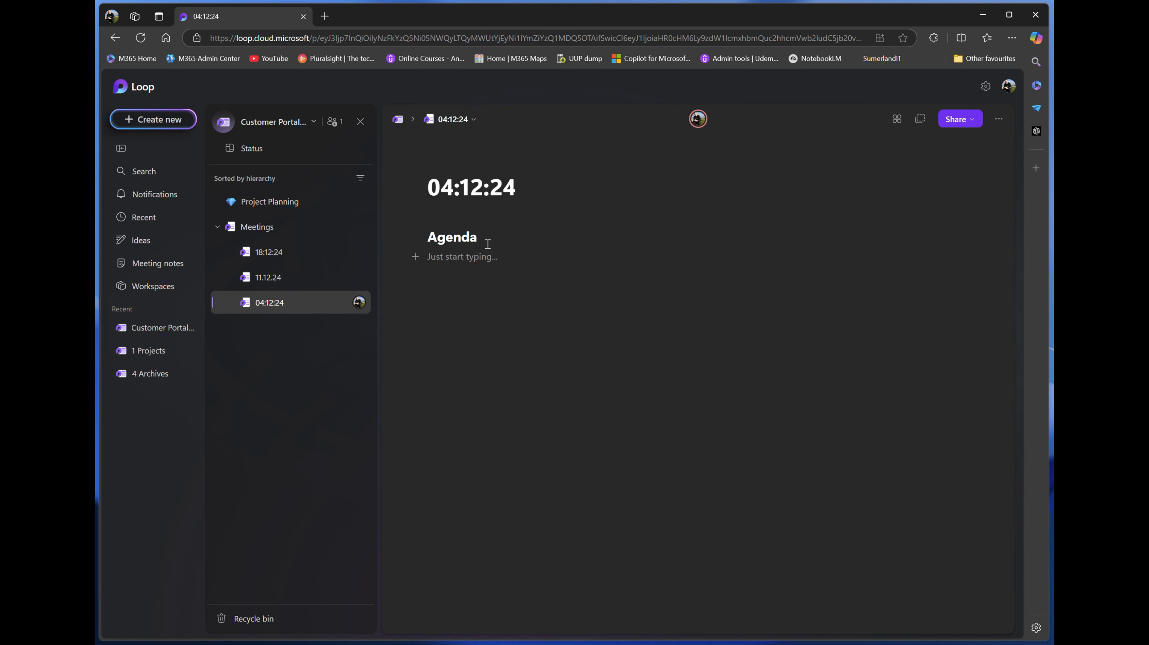
# - Start a bulleted list under the Agenda heading with the items Agenda Item 1 and Agenda Item 2
pyautogui.rightClick(447, 256)
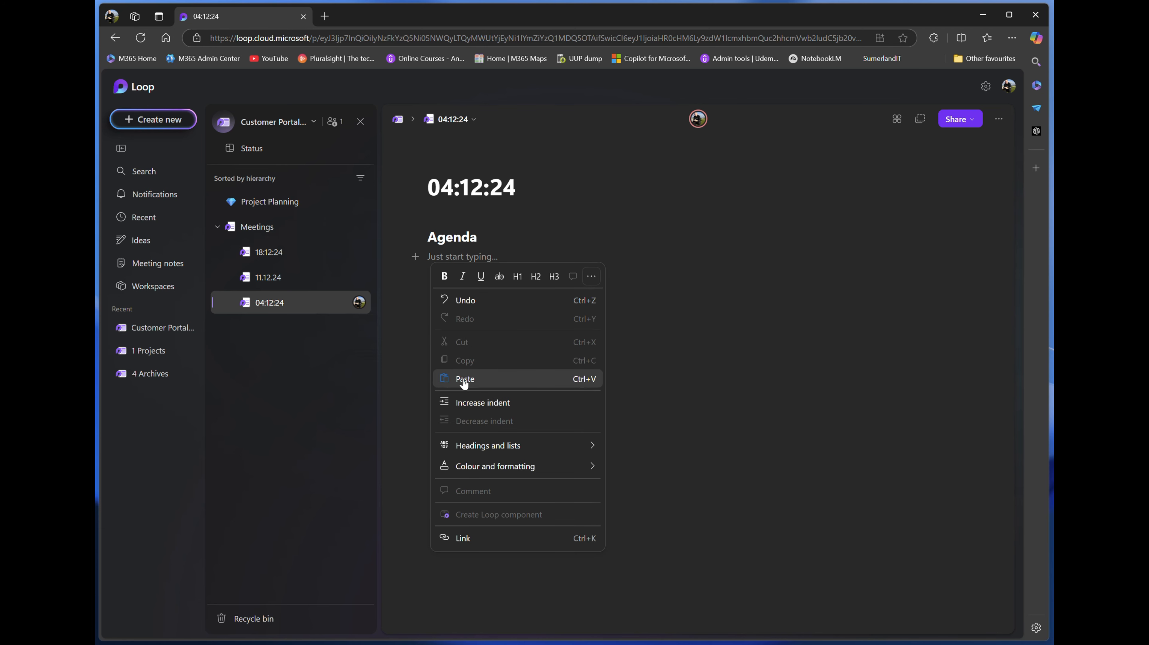
pyautogui.moveTo(504, 446)
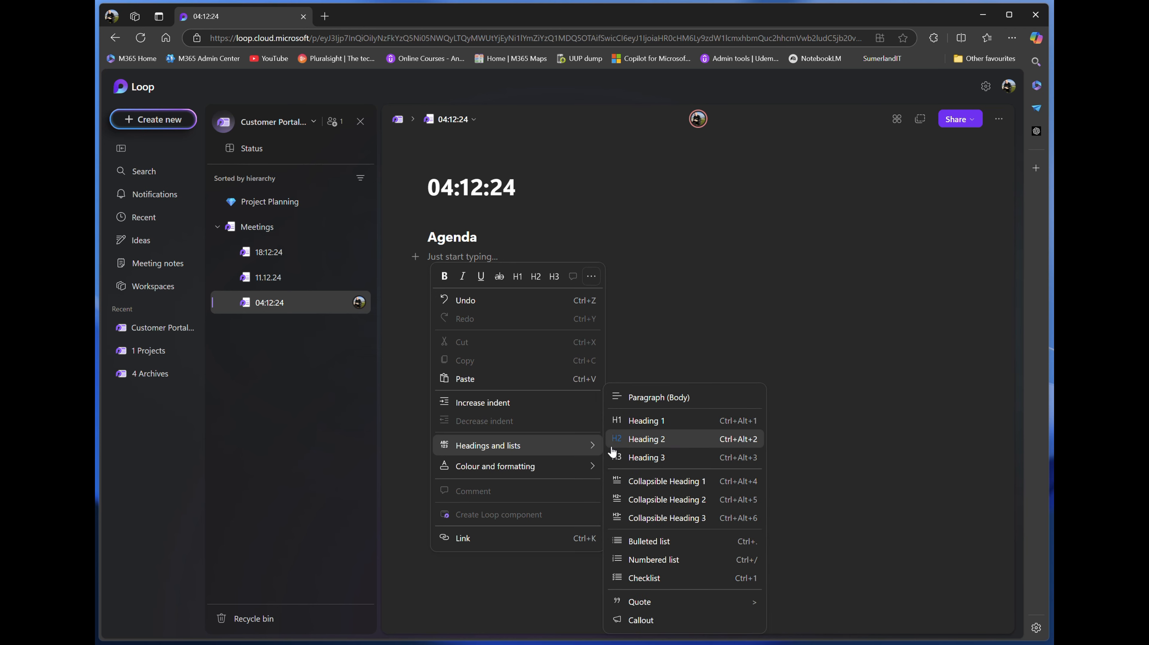
pyautogui.click(626, 545)
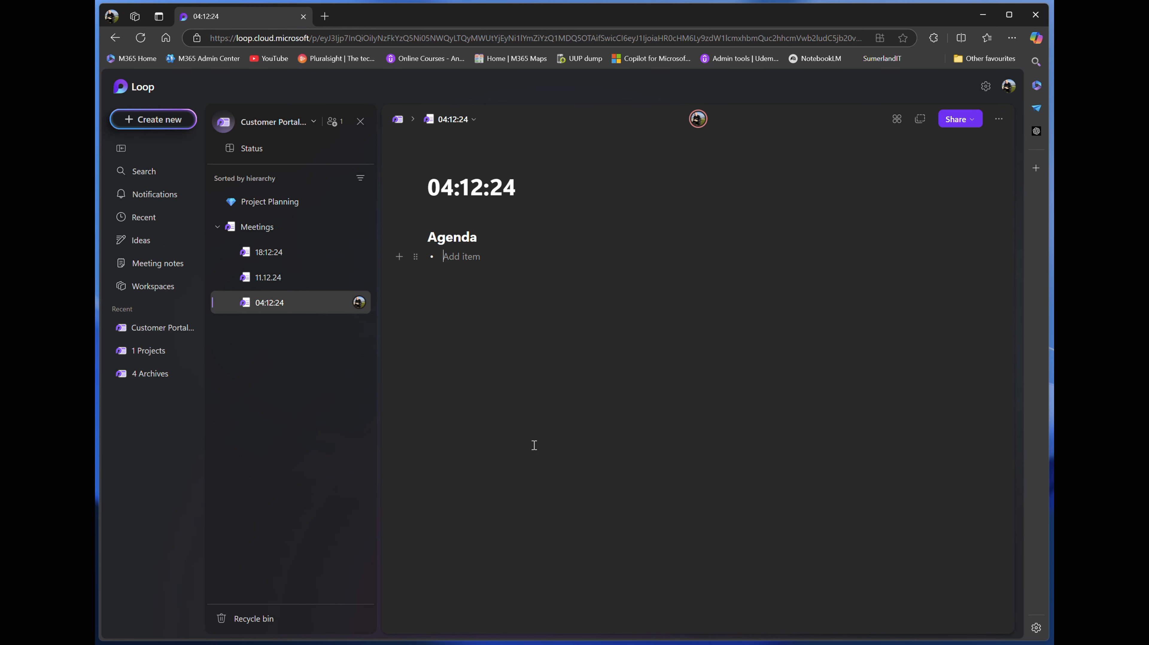
pyautogui.write('Agenda Item 1')
pyautogui.press('Return')
pyautogui.write('Agenda Item')
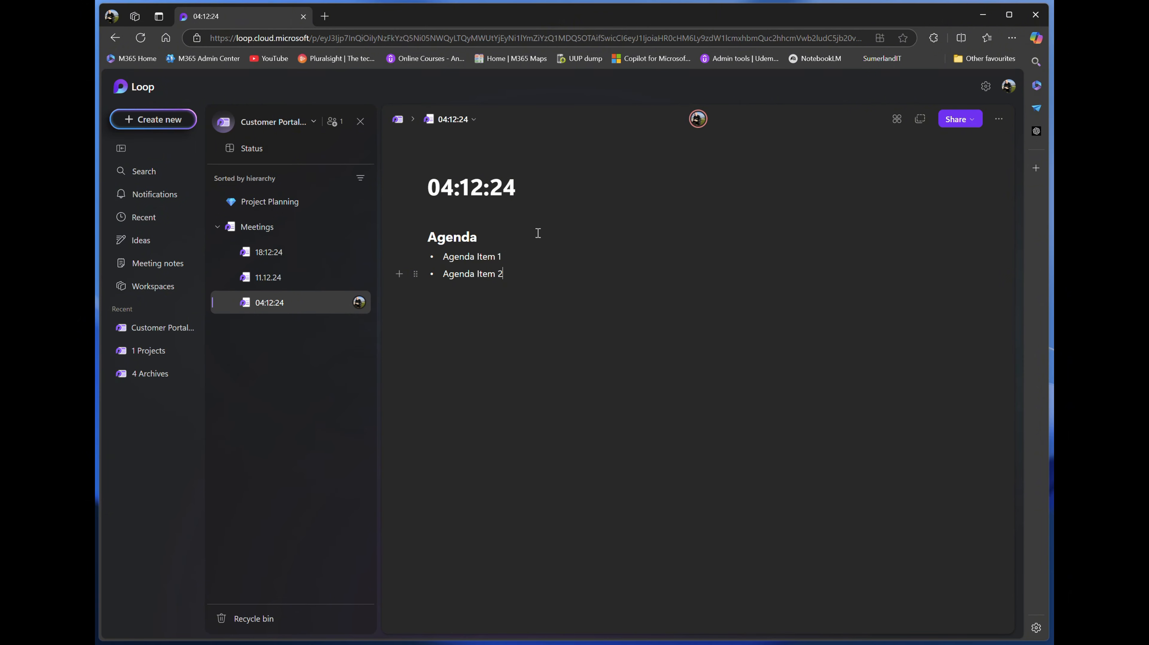
pyautogui.moveTo(339, 310)
pyautogui.click(315, 39)
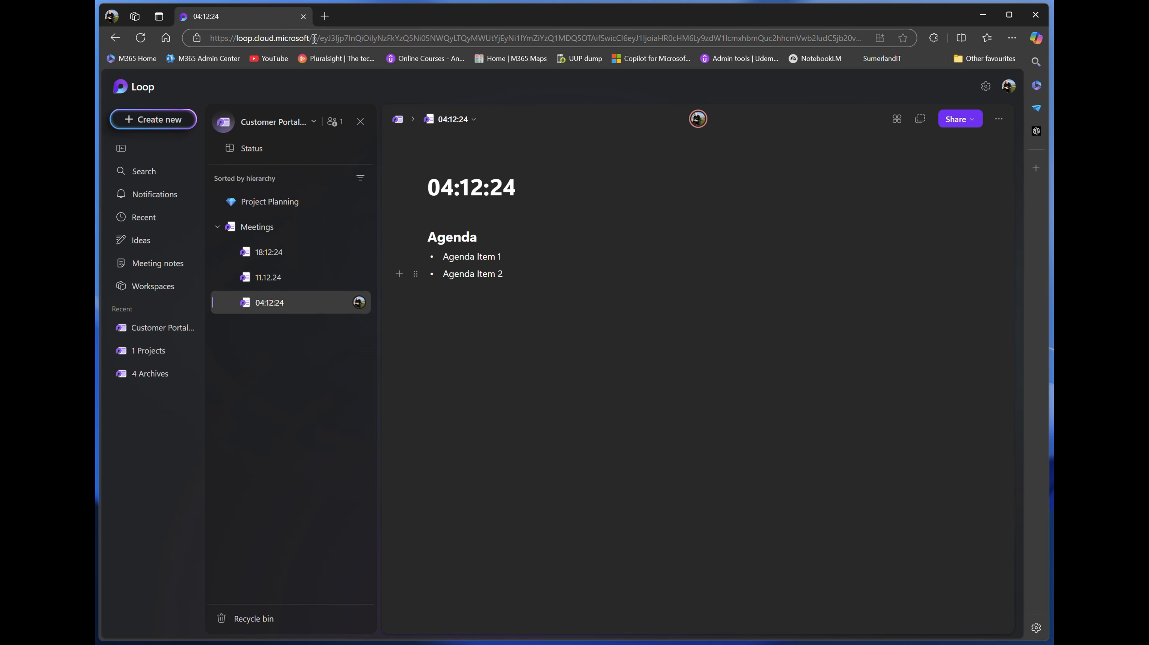